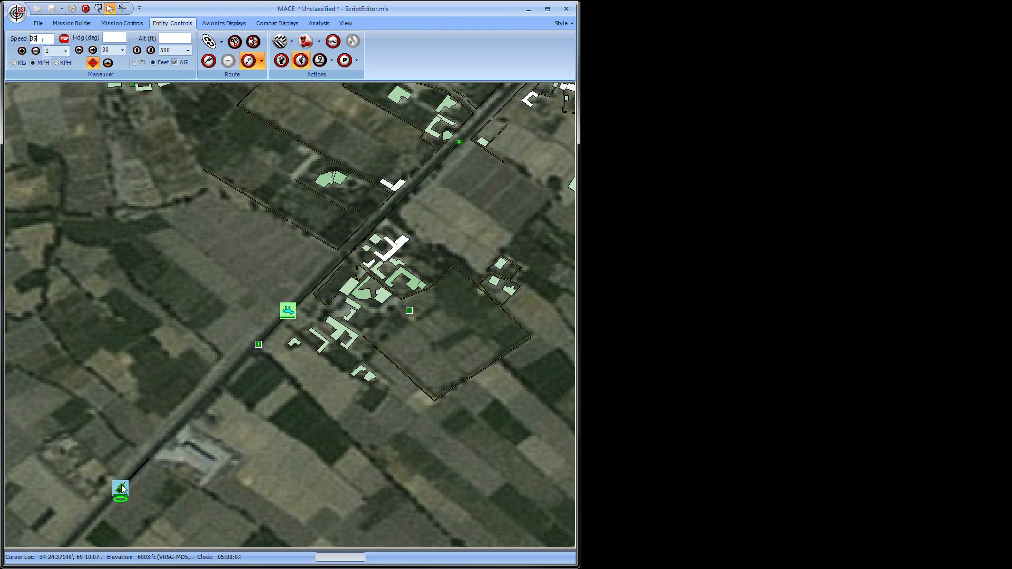
# Set the tank's speed to 35 mph and the donkey's speed to 1 mph in the running mission.
pyautogui.press('Return')
pyautogui.click(289, 311)
pyautogui.click(39, 39)
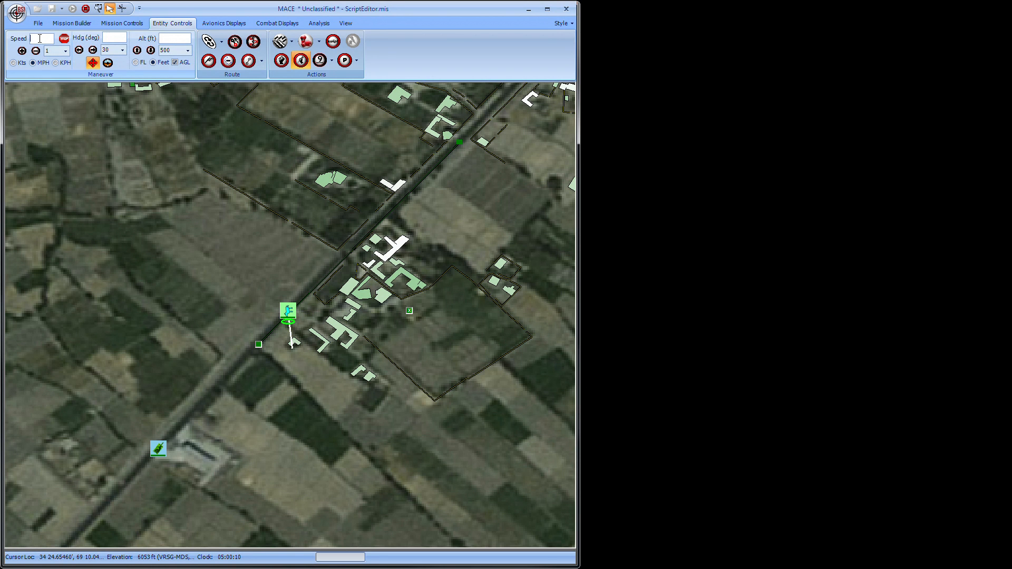
pyautogui.click(170, 433)
pyautogui.write('1')
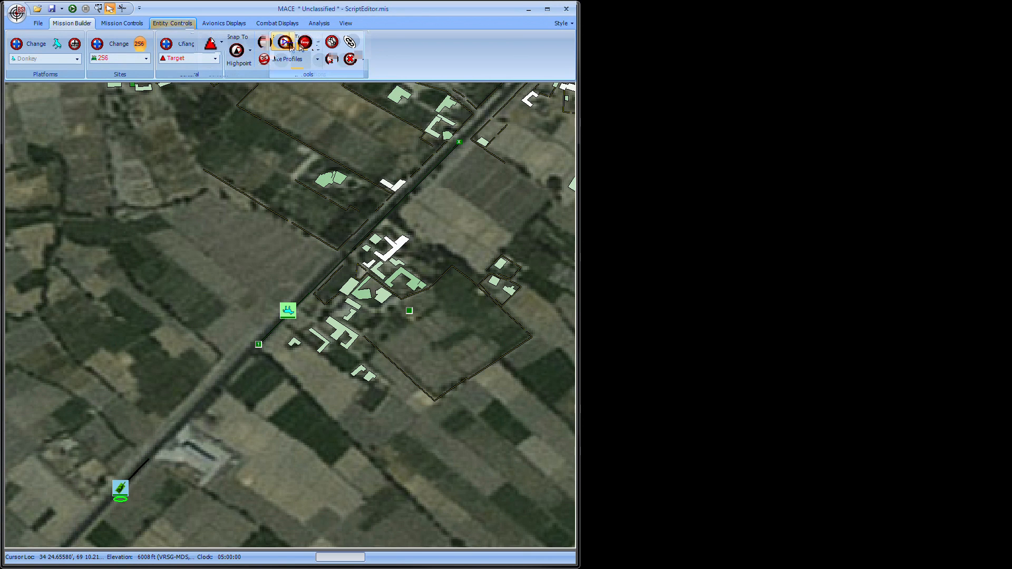
# Open the script editor and create a script named "Donkey moves off road".
pyautogui.click(333, 42)
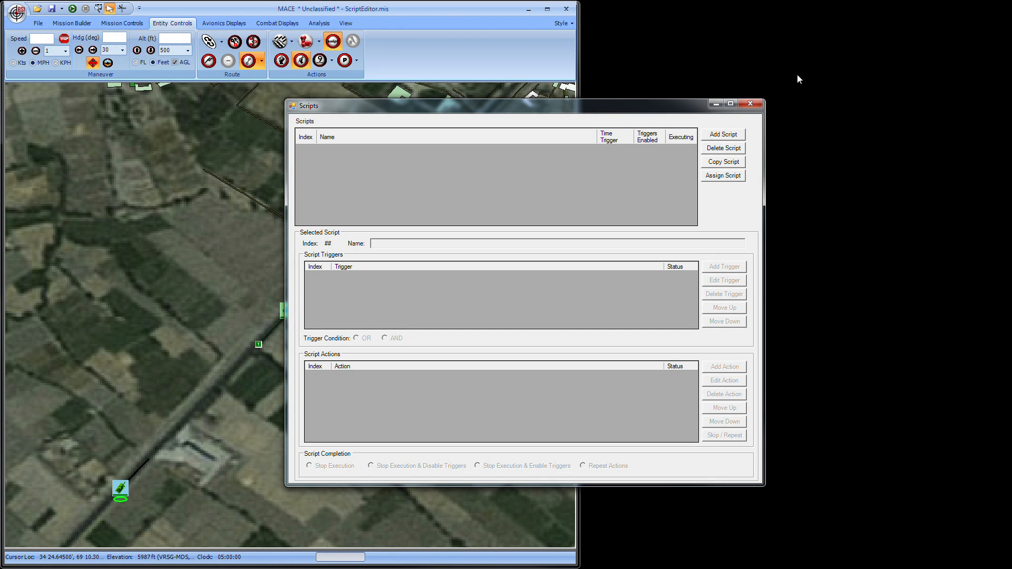
pyautogui.click(717, 136)
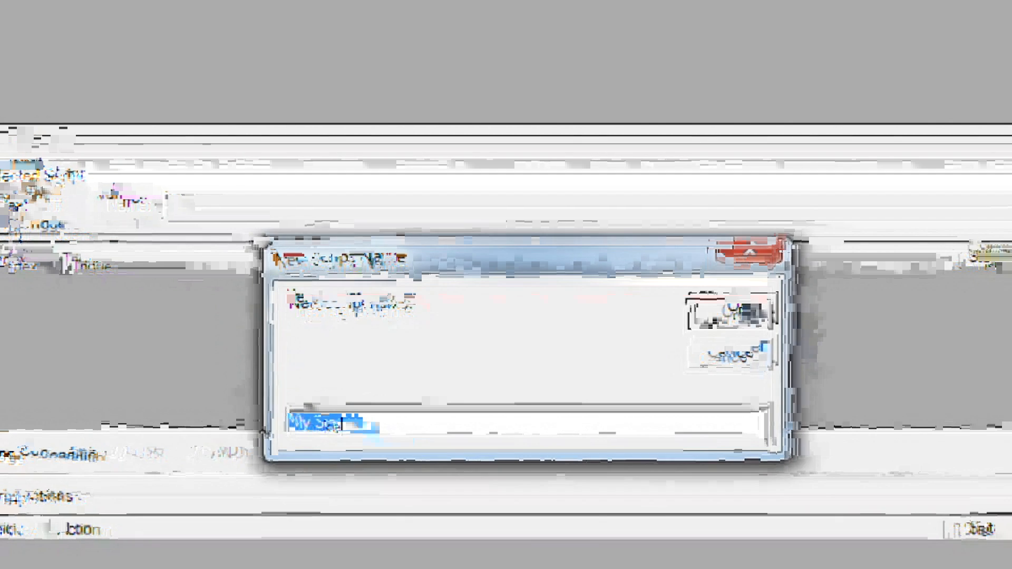
pyautogui.write('Donkey move: ge')
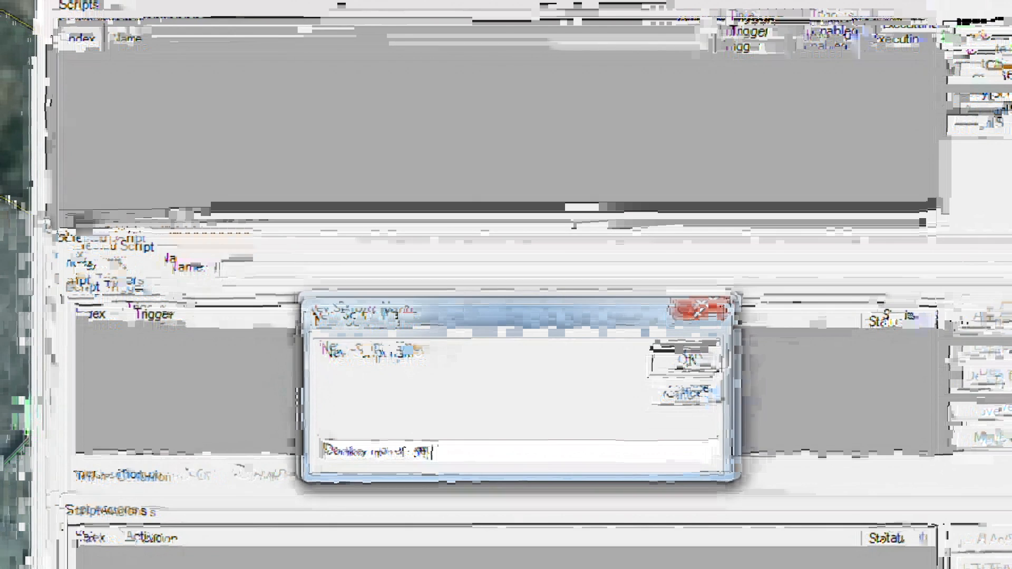
pyautogui.press('Return')
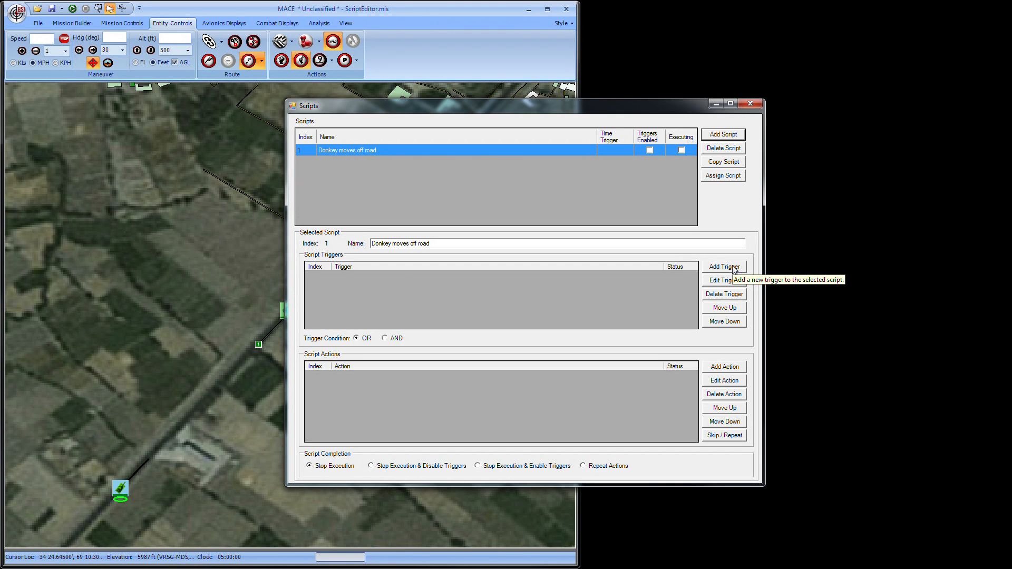
# Add a Waypoint Arrival trigger to the donkey script for platform M1A2_1 at waypoint 1, reviewing the other trigger categories.
pyautogui.click(735, 268)
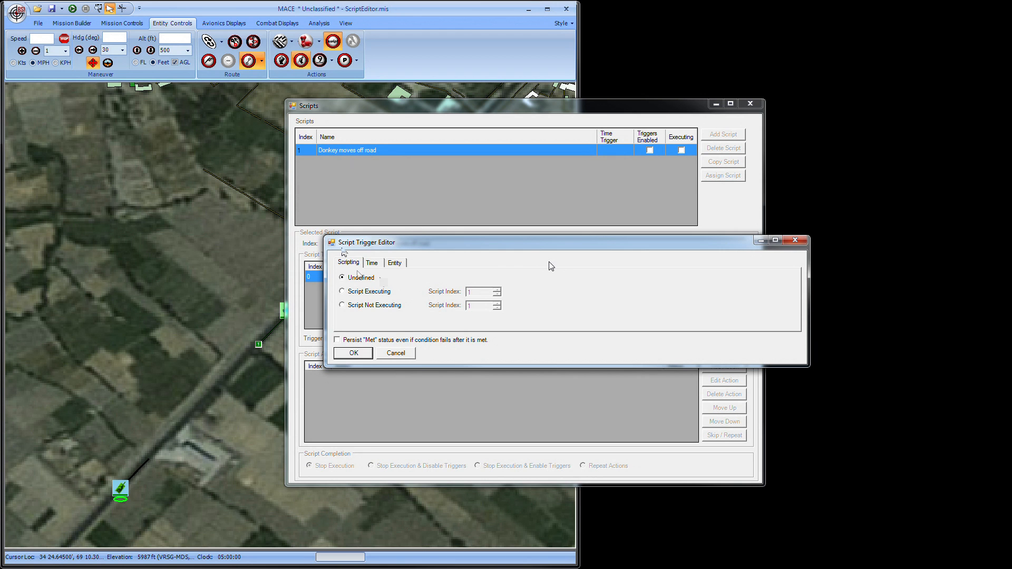
pyautogui.click(394, 262)
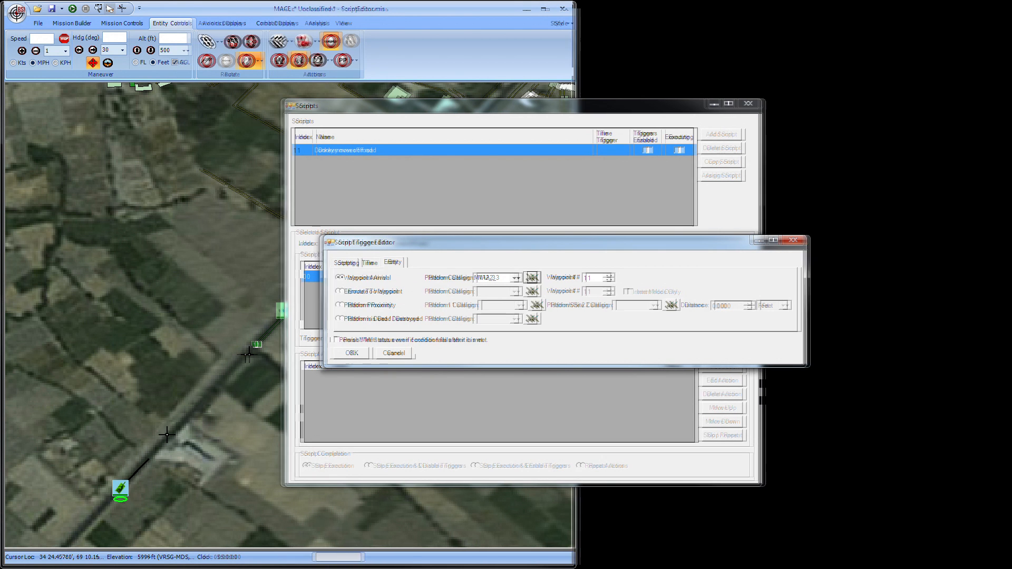
pyautogui.click(126, 495)
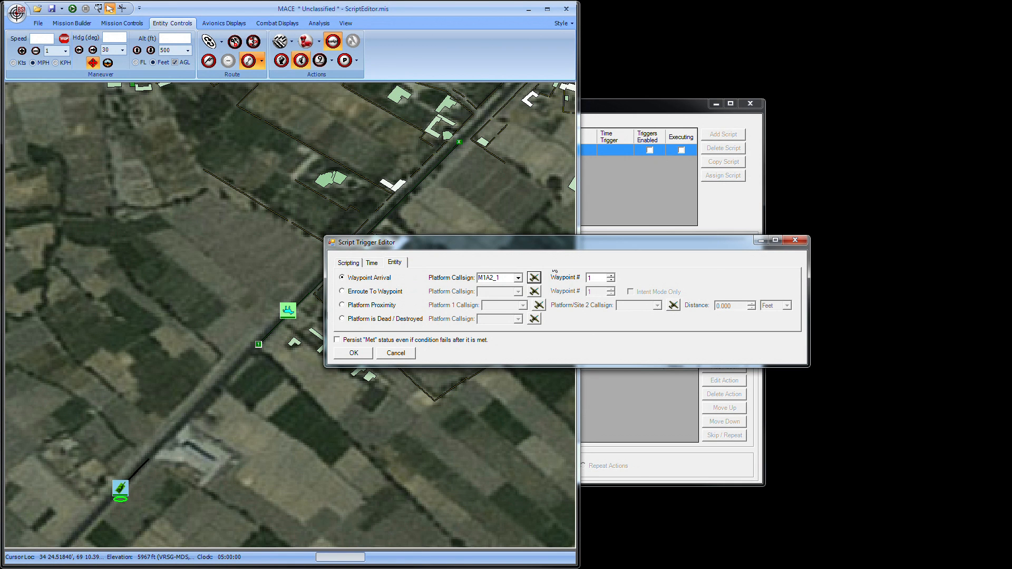
pyautogui.click(599, 278)
pyautogui.click(348, 262)
pyautogui.click(372, 263)
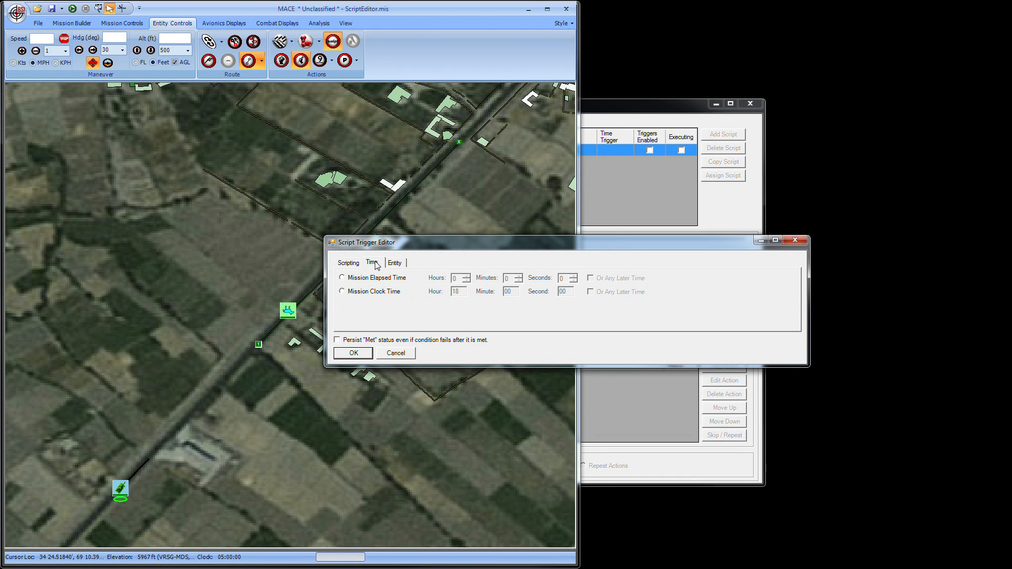
pyautogui.click(397, 263)
pyautogui.click(346, 262)
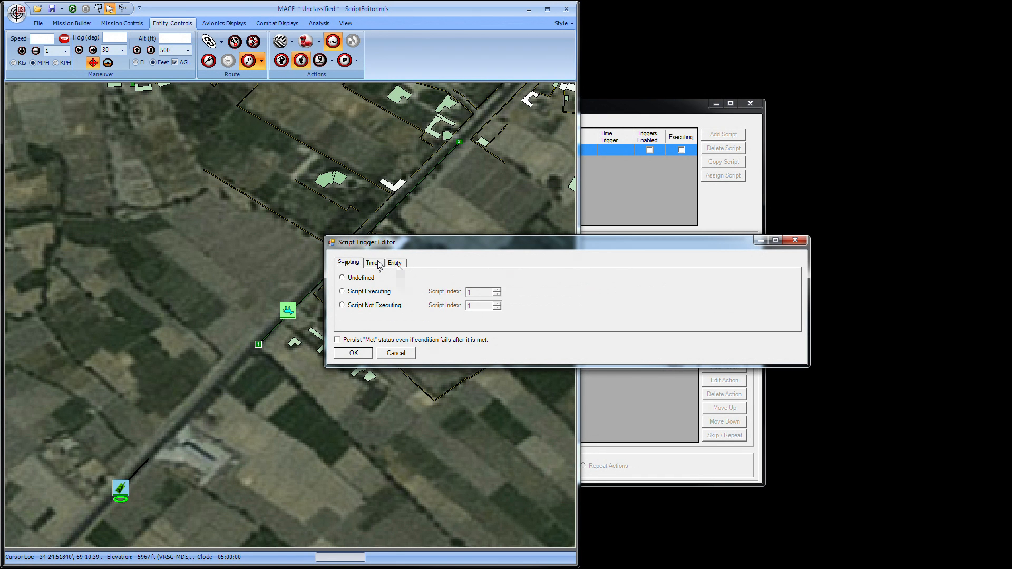
pyautogui.click(396, 263)
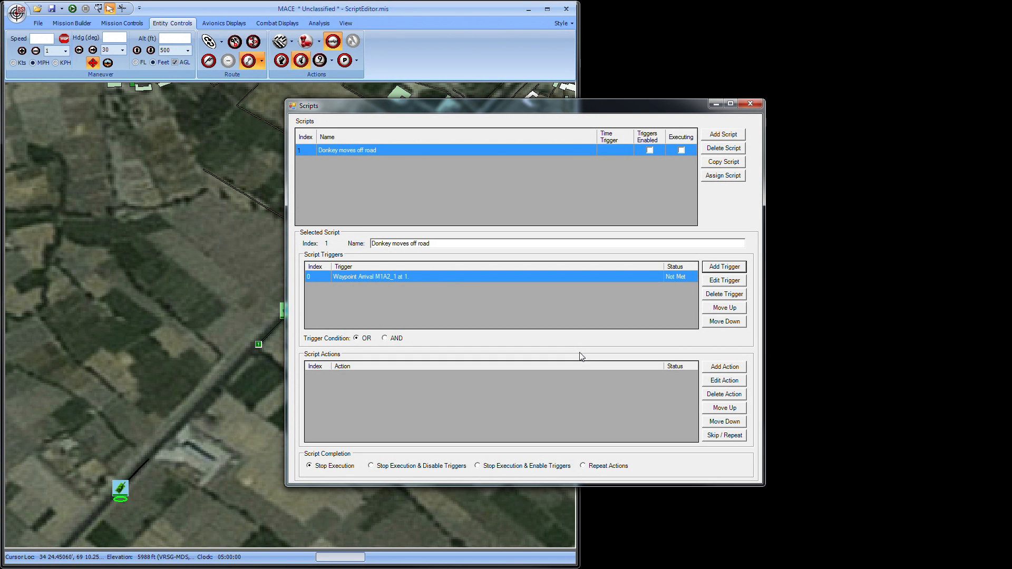
# Add a Rally To action sending Donkey_2 off the road to 34.40798 69.17, and enable the donkey script's triggers.
pyautogui.moveTo(485, 105); pyautogui.dragTo(775, 114)
pyautogui.click(976, 368)
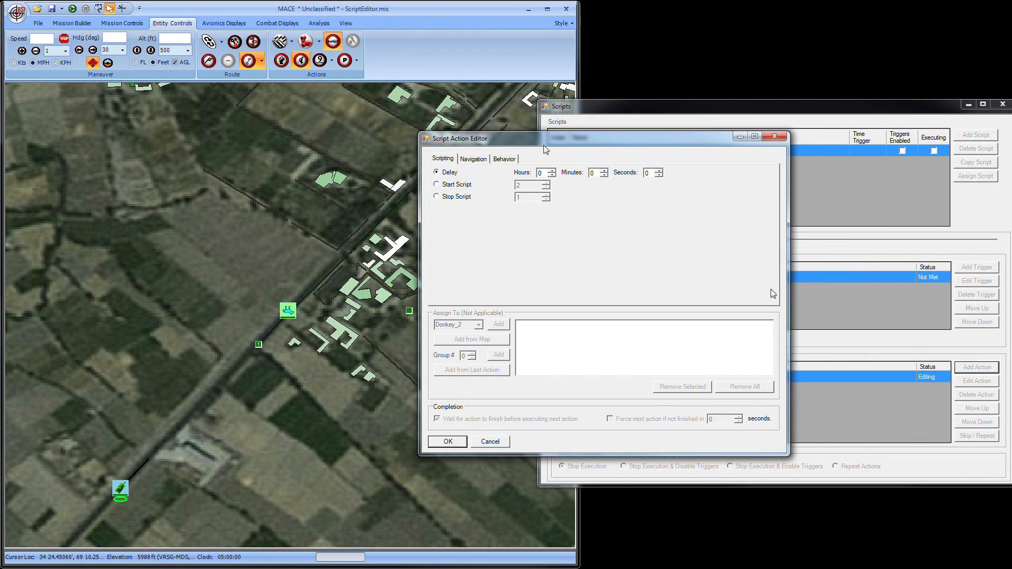
pyautogui.moveTo(545, 149); pyautogui.dragTo(700, 146)
pyautogui.click(595, 156)
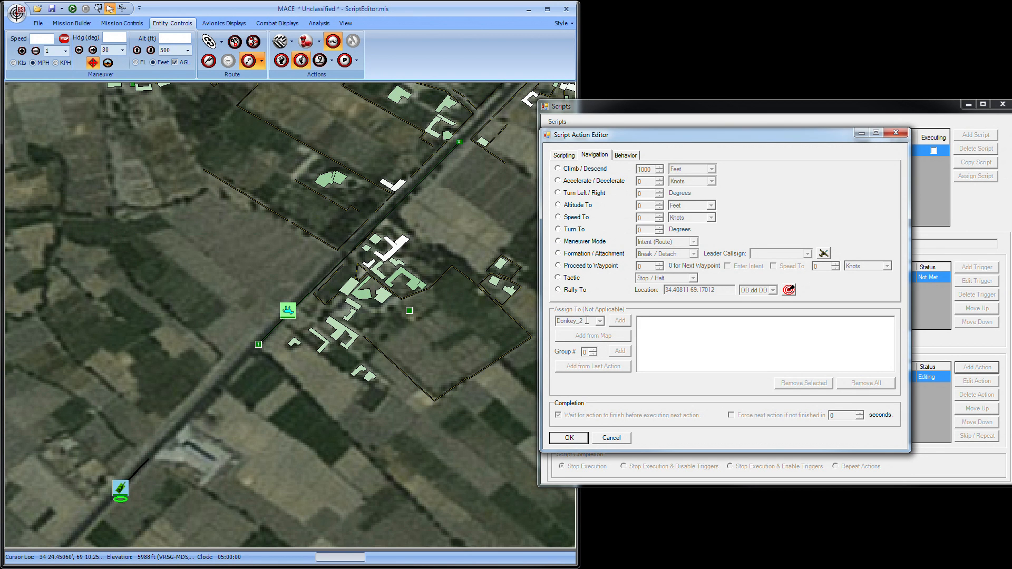
pyautogui.click(587, 320)
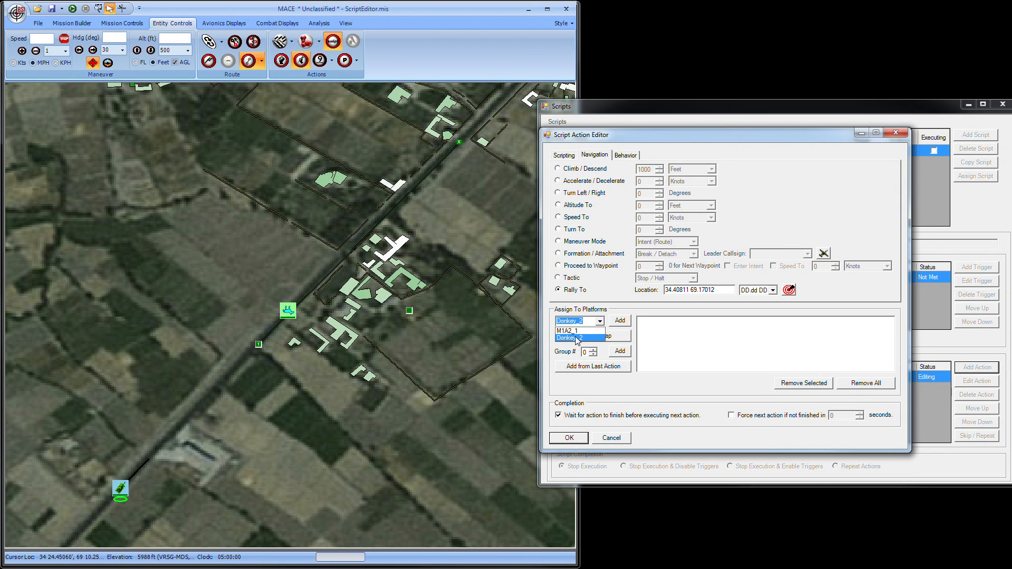
pyautogui.click(621, 322)
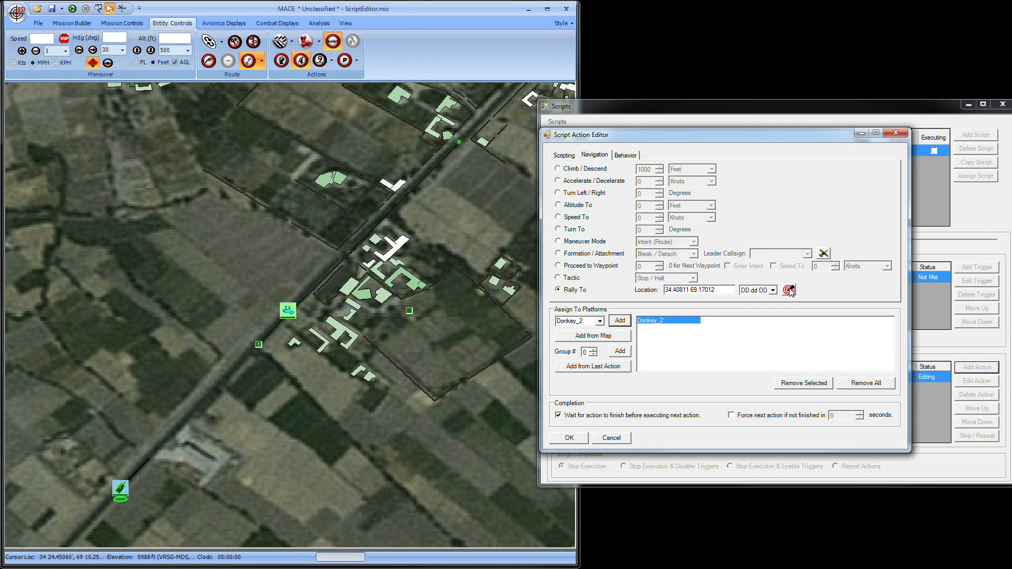
pyautogui.click(789, 290)
pyautogui.click(305, 333)
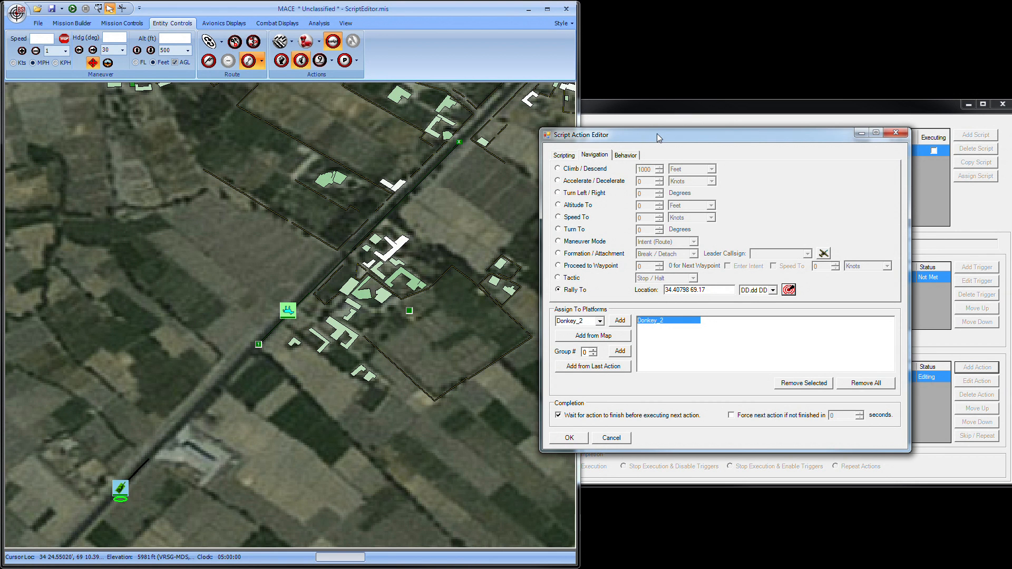
pyautogui.click(570, 437)
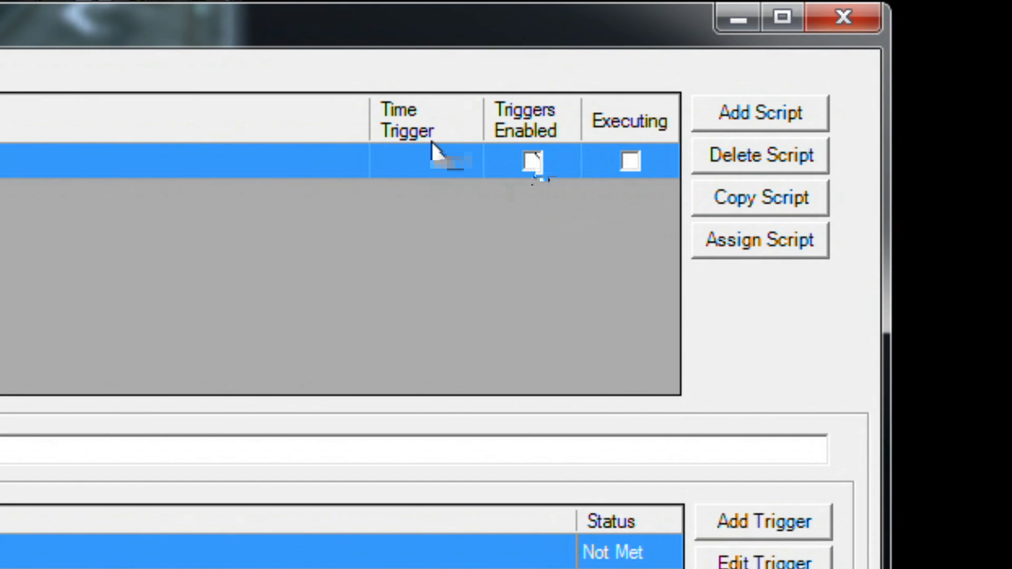
pyautogui.click(533, 161)
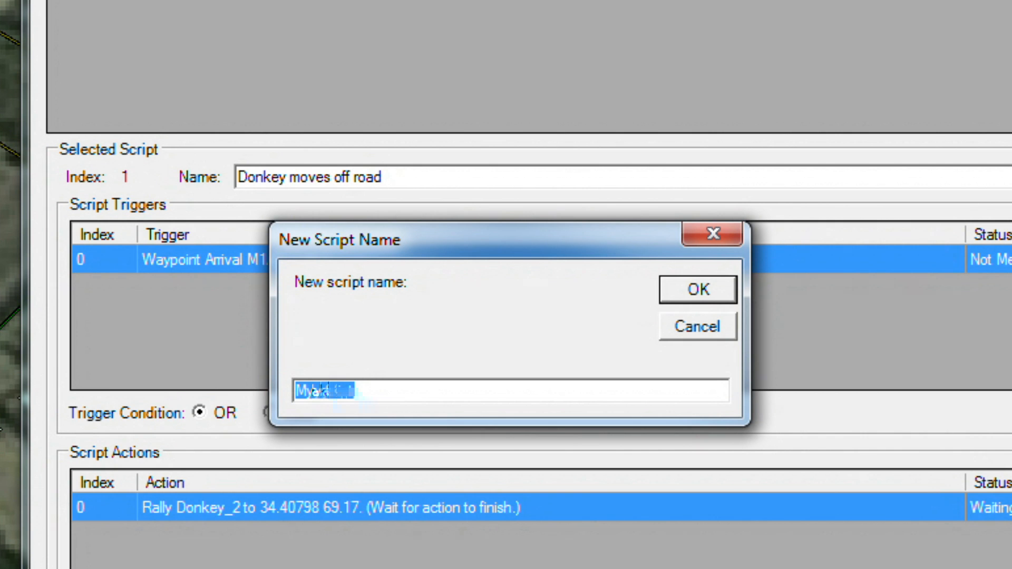
# Create a script named "Tank Stops" and add an action to the donkey script that starts script 2.
pyautogui.write('Tank Stops')
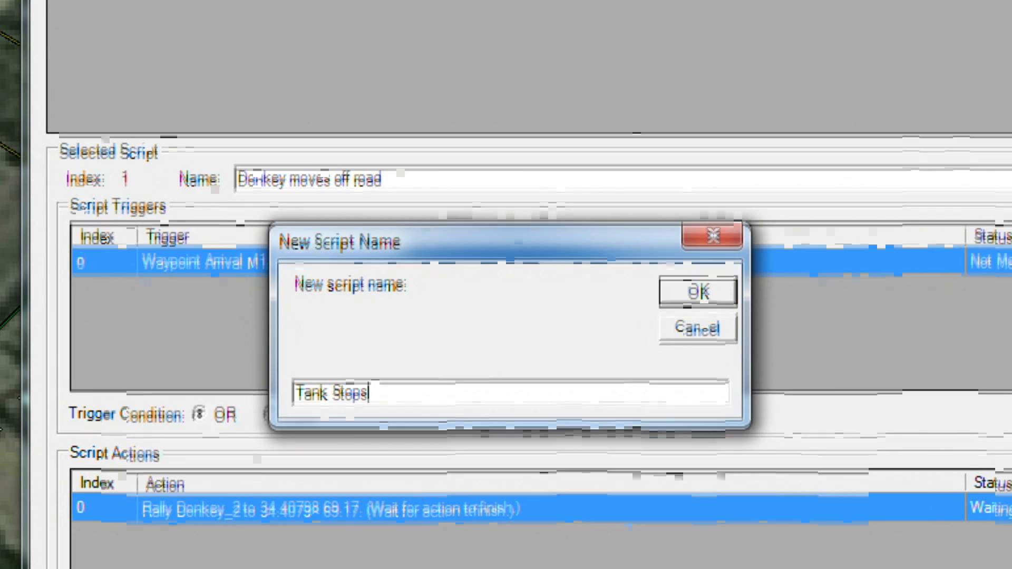
pyautogui.click(698, 289)
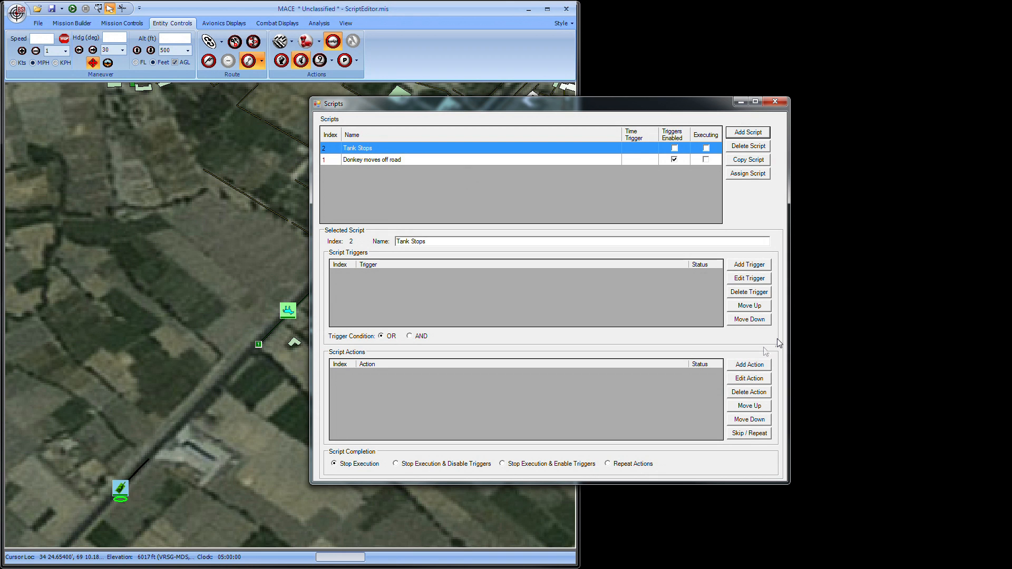
pyautogui.click(387, 161)
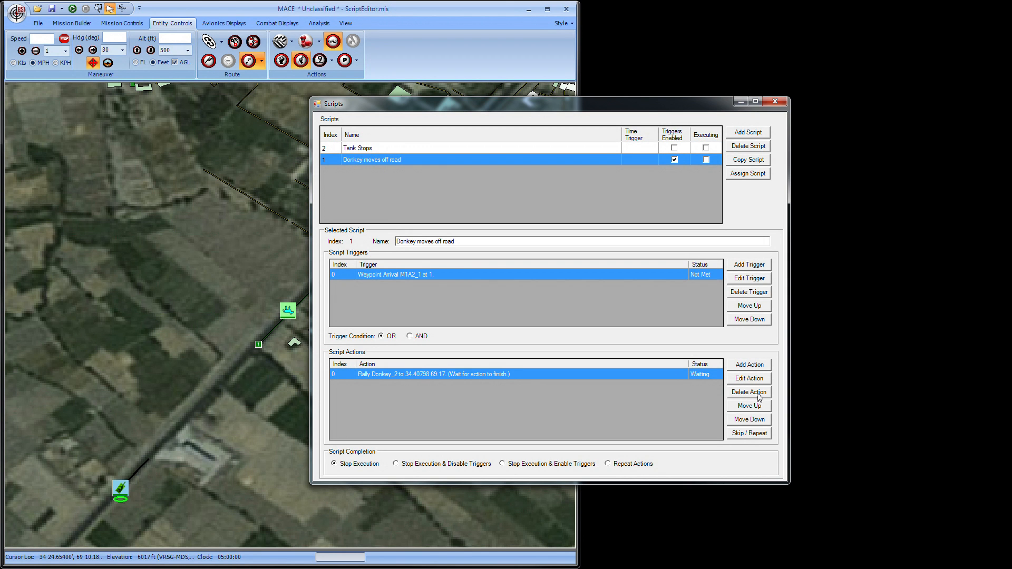
pyautogui.click(749, 365)
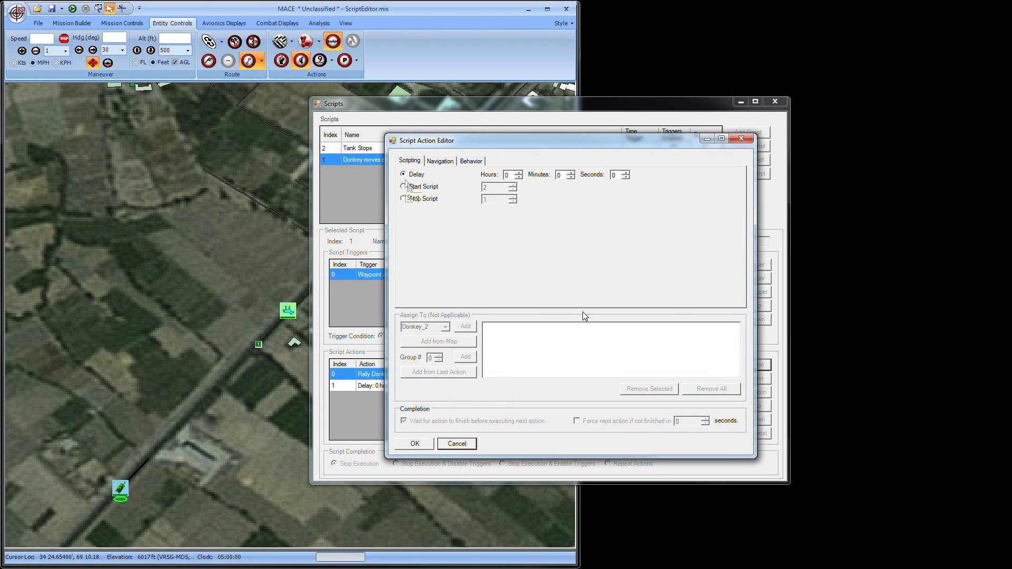
pyautogui.click(404, 186)
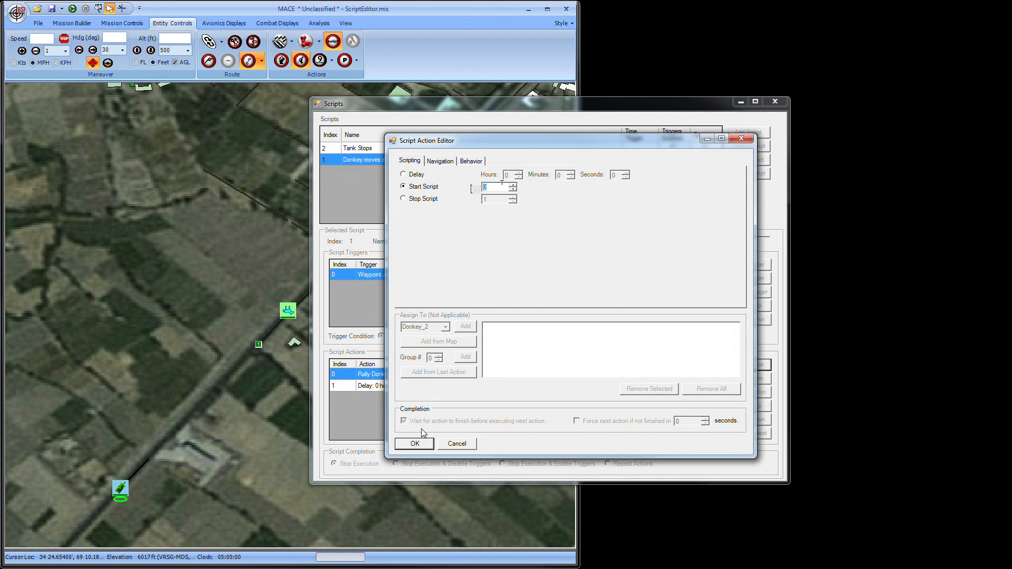
pyautogui.click(414, 443)
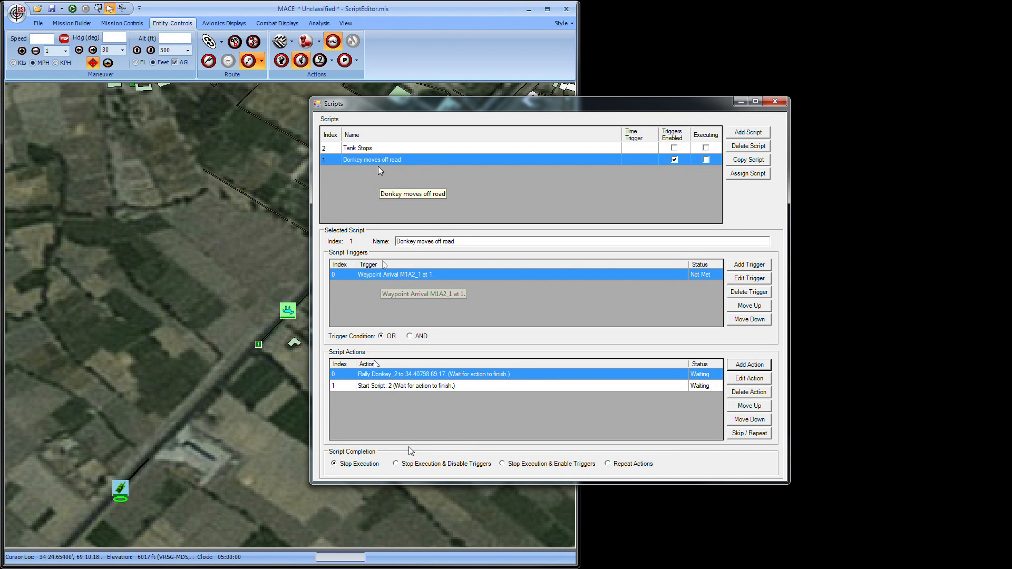
# Add a Waypoint Arrival trigger to the Tank Stops script for platform M1A2_1 at waypoint 1.
pyautogui.click(376, 149)
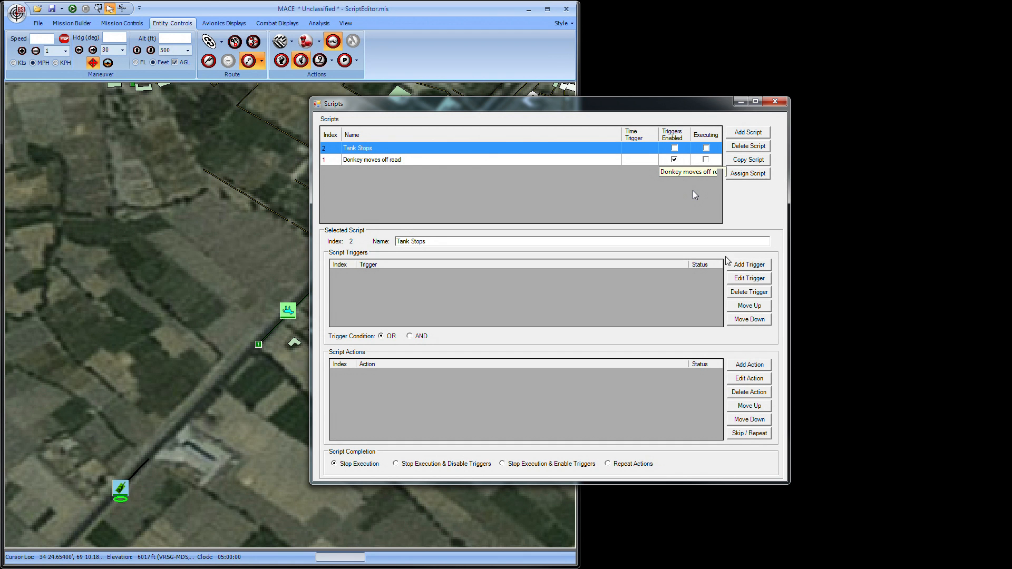
pyautogui.click(746, 266)
pyautogui.click(395, 262)
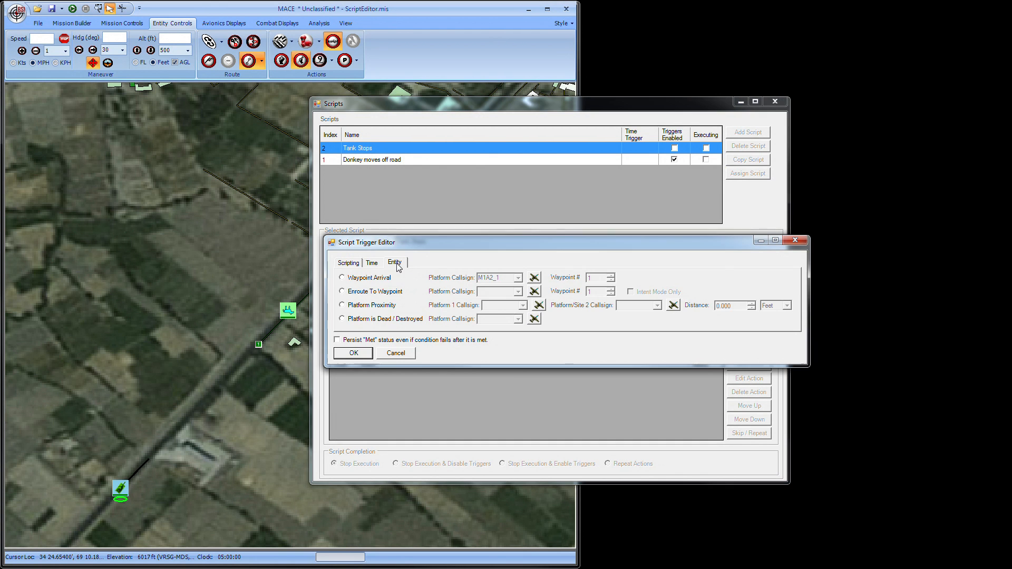
pyautogui.click(365, 279)
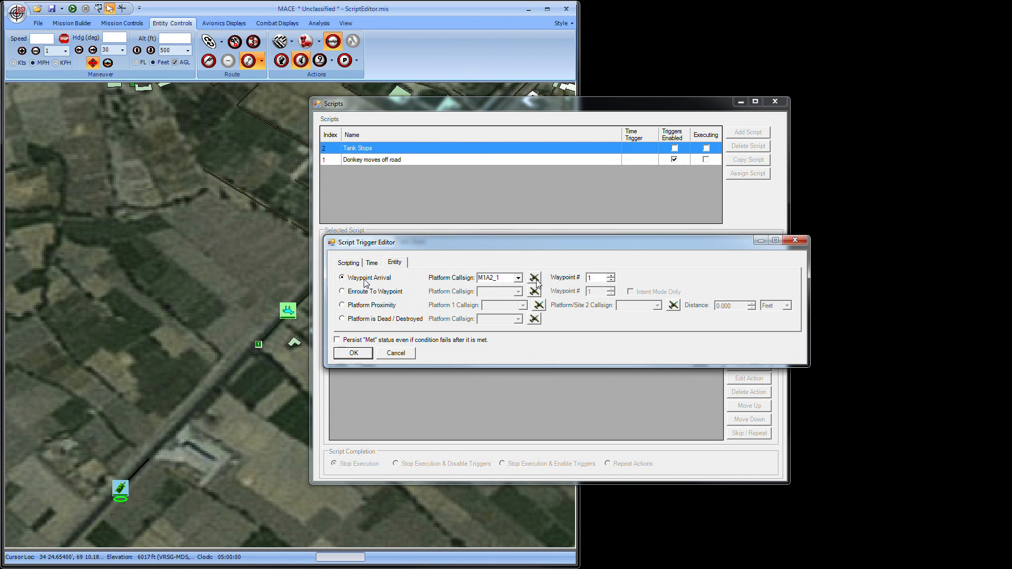
pyautogui.click(535, 278)
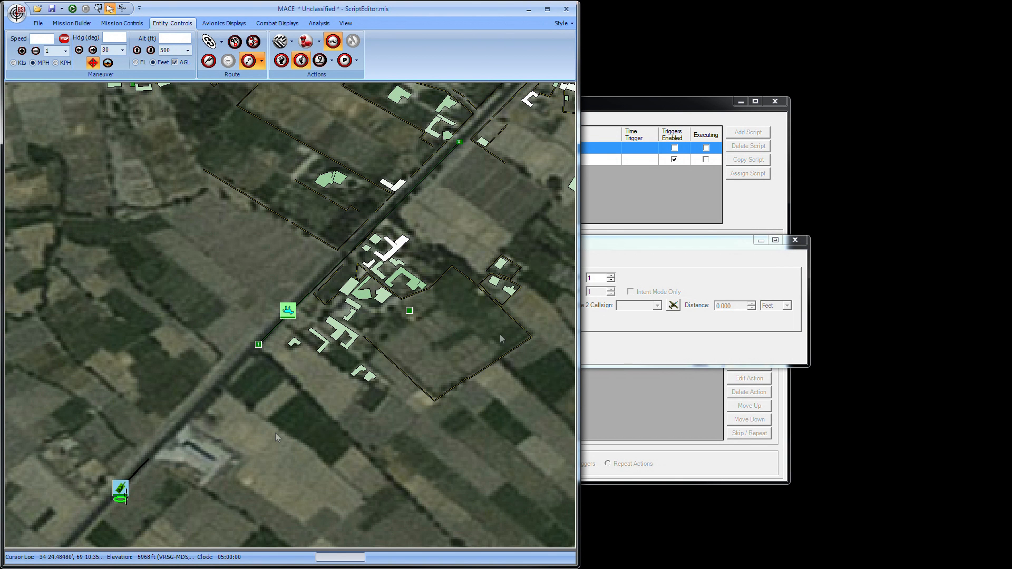
pyautogui.click(126, 495)
pyautogui.click(606, 250)
pyautogui.click(356, 351)
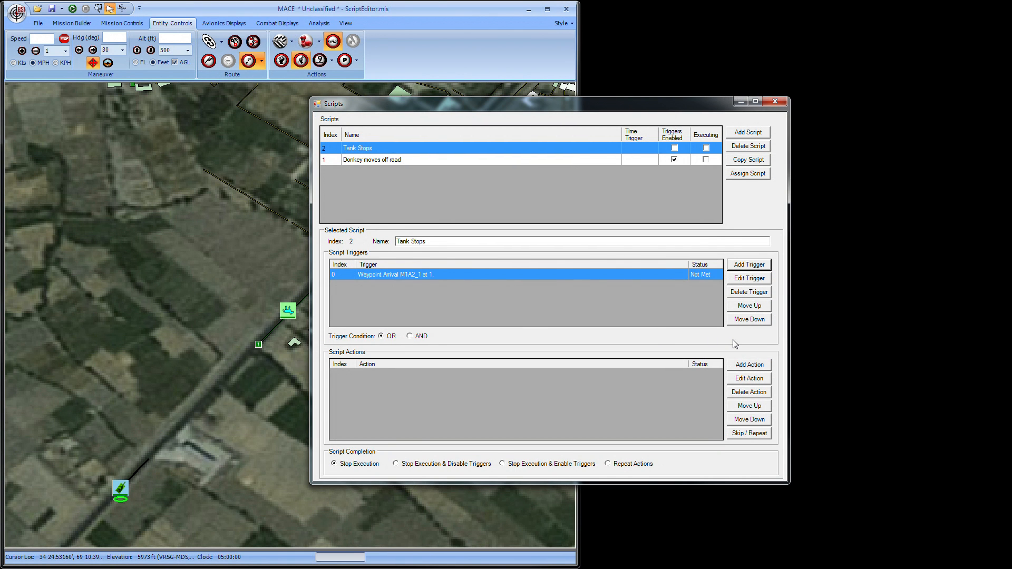
# Add a Stop / Halt tactic action for platform M1A2_1 to the Tank Stops script.
pyautogui.click(750, 365)
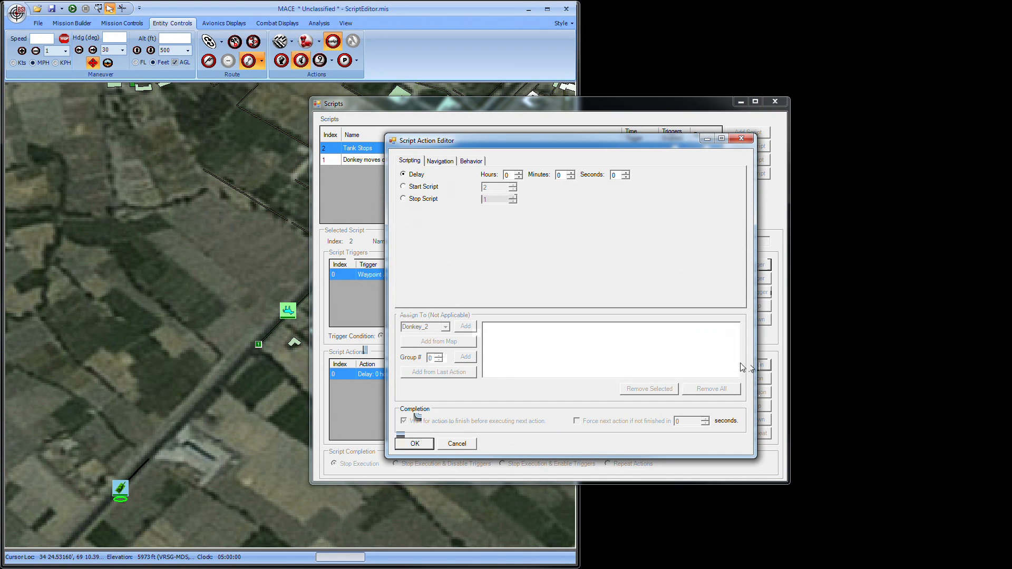
pyautogui.click(440, 161)
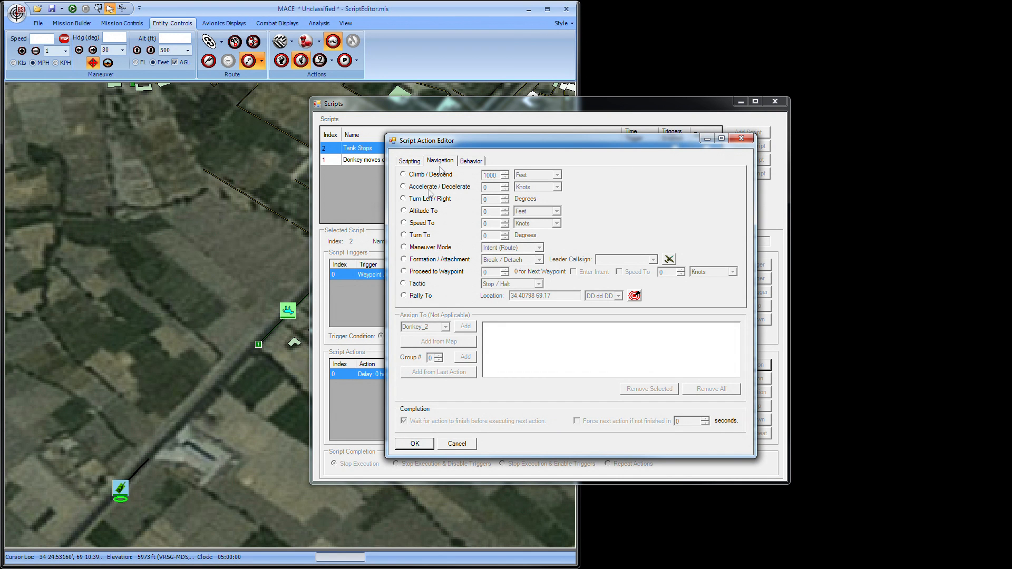
pyautogui.click(410, 285)
pyautogui.click(441, 326)
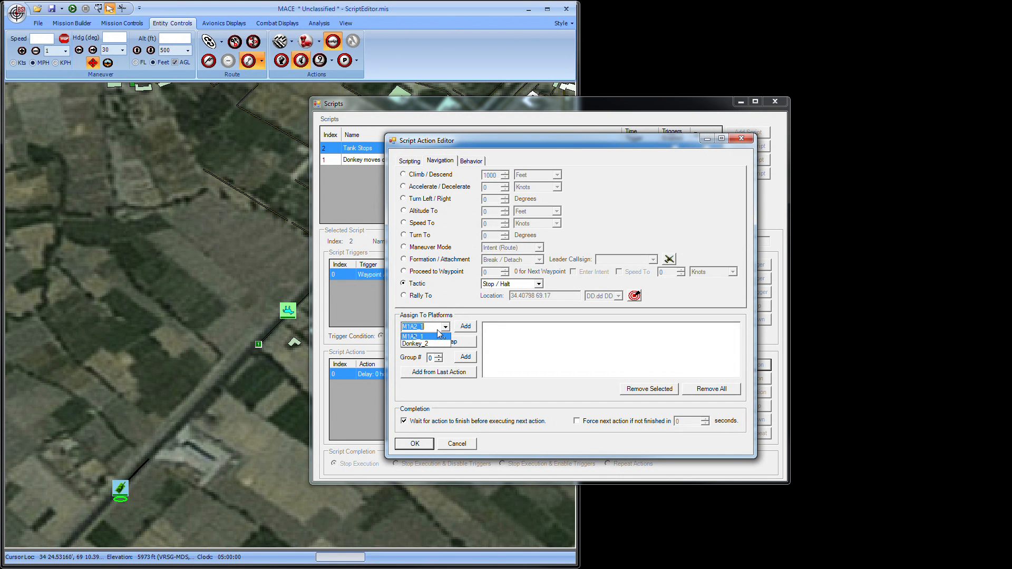
pyautogui.click(439, 336)
pyautogui.click(475, 325)
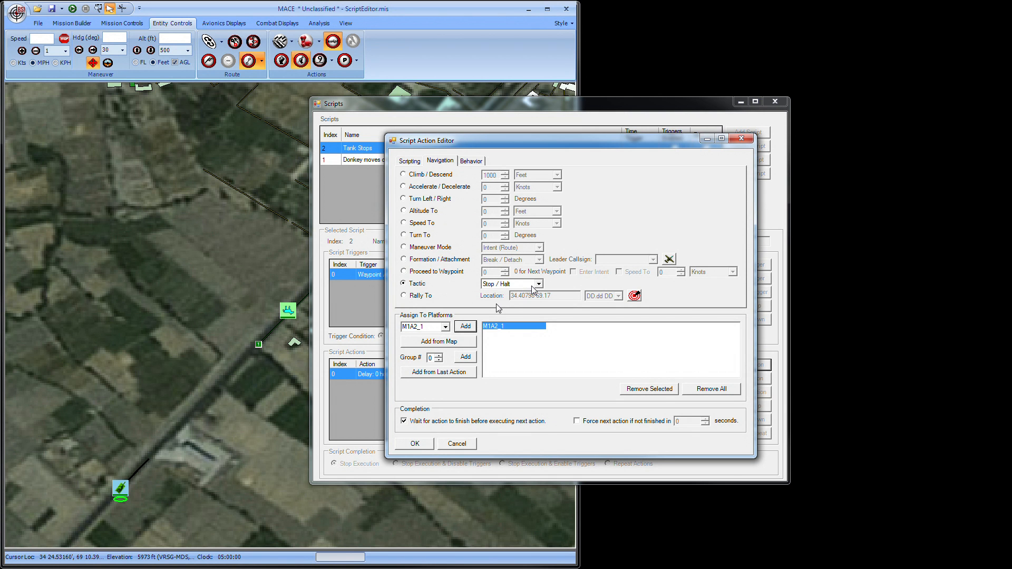
pyautogui.click(537, 284)
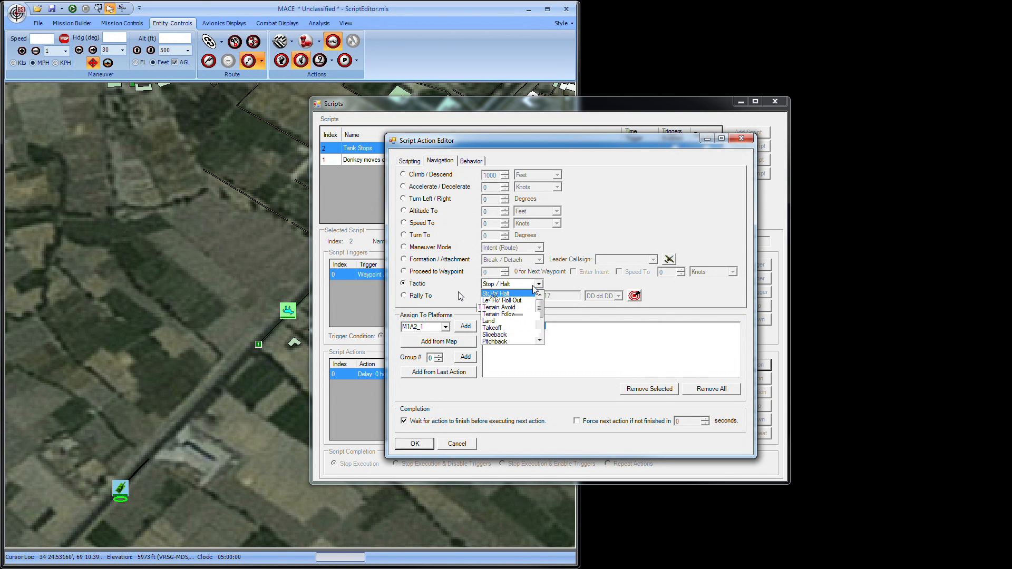
pyautogui.click(409, 445)
pyautogui.click(409, 446)
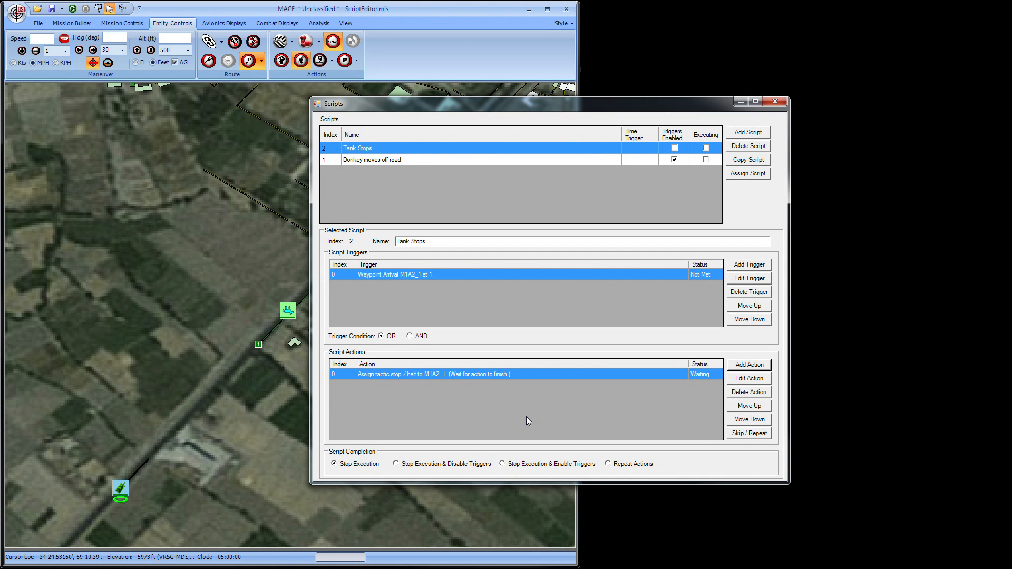
# Add a 5-second Delay action to the Tank Stops script after the halt action.
pyautogui.click(743, 367)
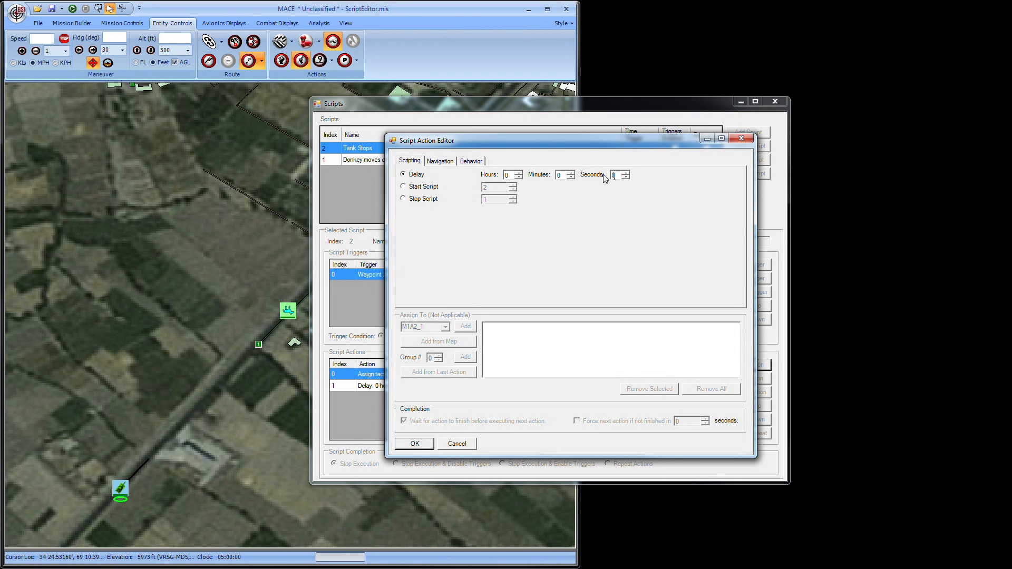
pyautogui.write('5')
pyautogui.click(416, 446)
# Start a third Tank Stops action that makes platform M1A2_1 proceed to waypoint 2.
pyautogui.click(742, 369)
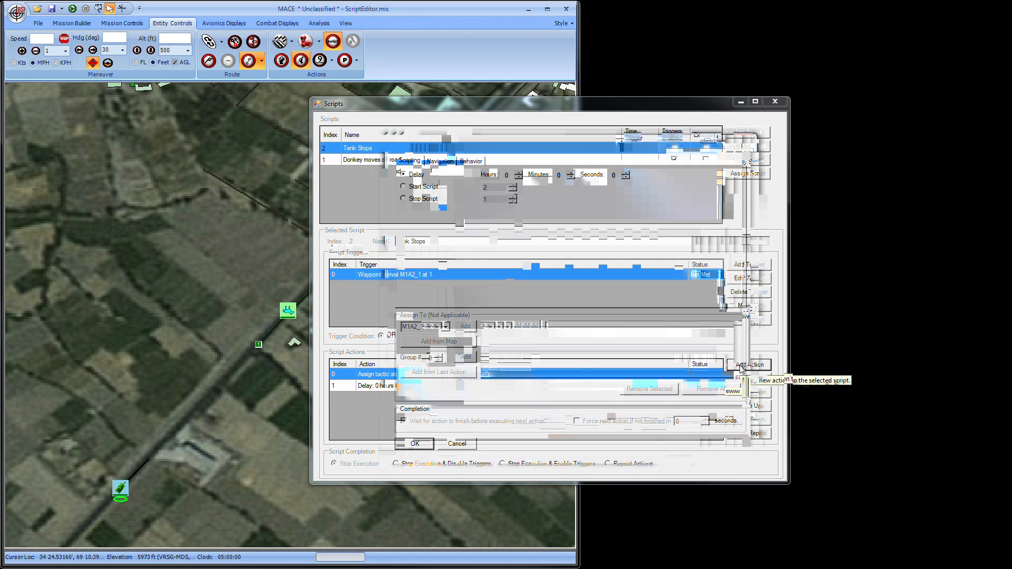
pyautogui.click(445, 162)
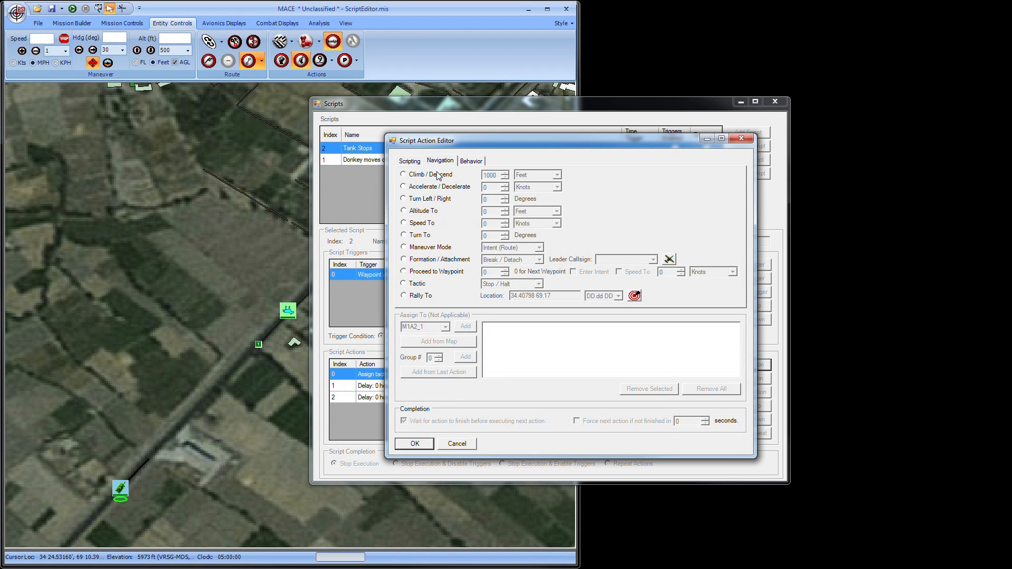
pyautogui.click(404, 272)
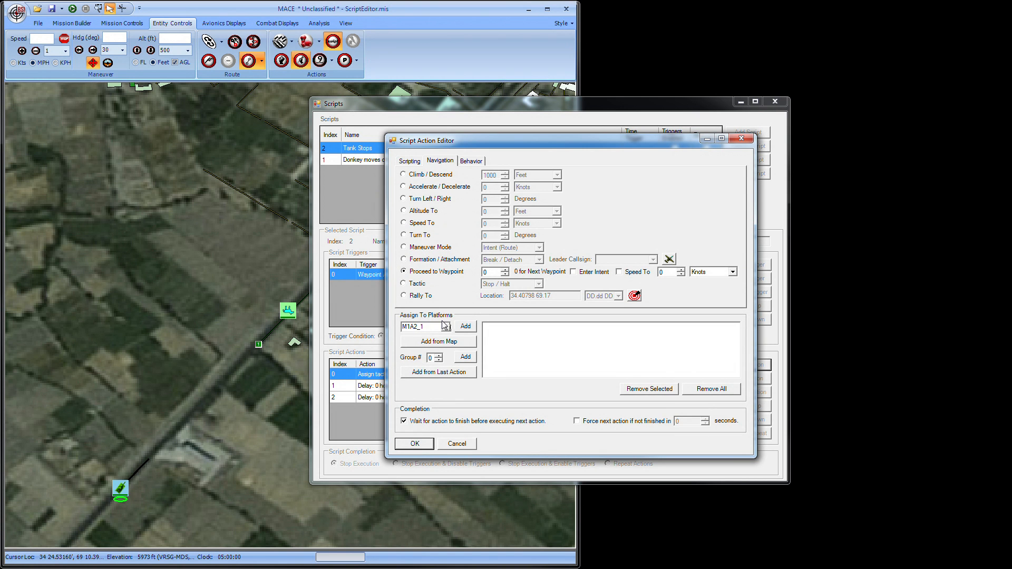
pyautogui.click(465, 327)
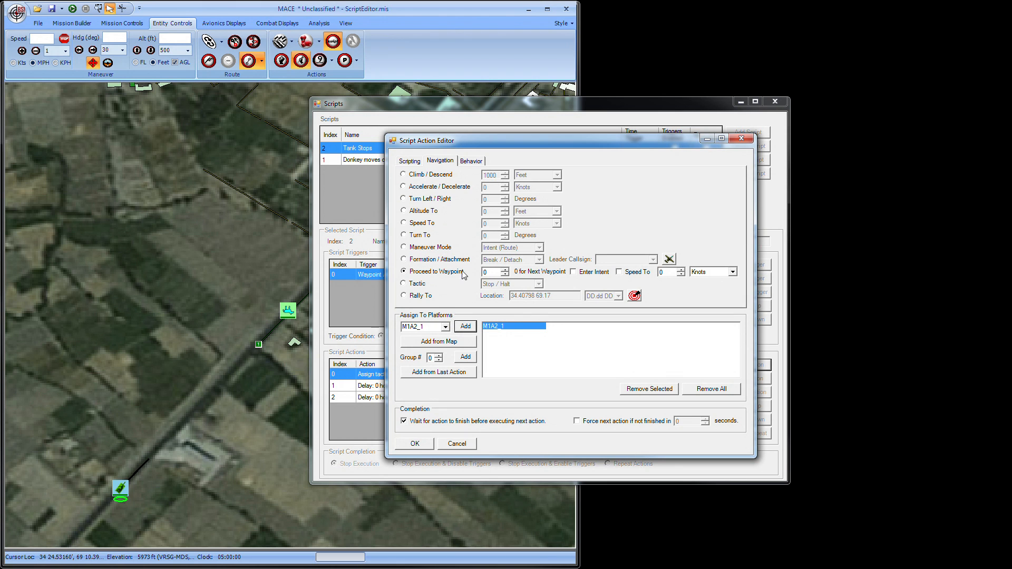
pyautogui.doubleClick(495, 272)
pyautogui.write('2')
# Enable Enter Intent and a Speed To of 35 MPH for the proceed-to-waypoint action, and accept the action.
pyautogui.click(666, 272)
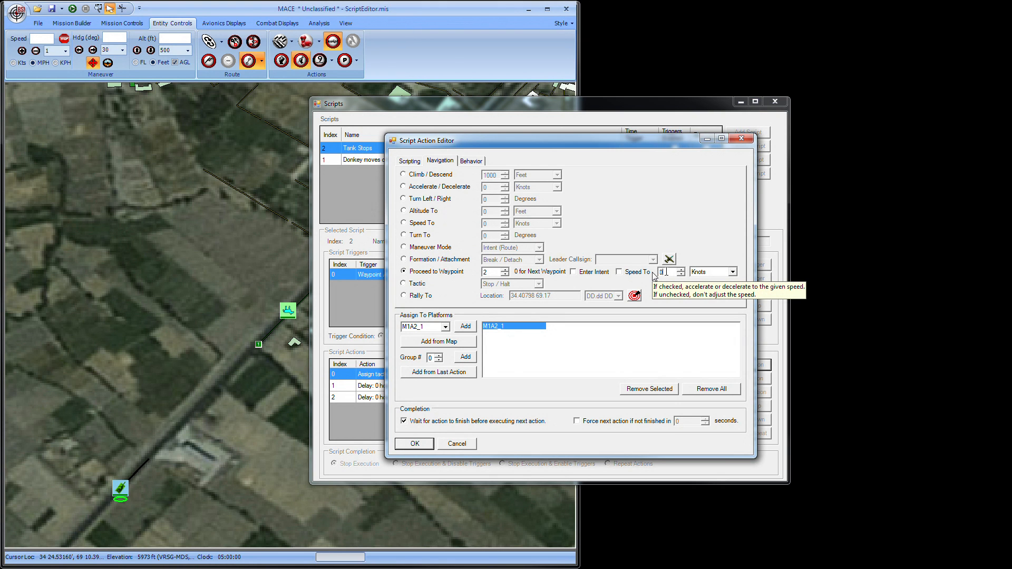
pyautogui.write('35')
pyautogui.click(573, 271)
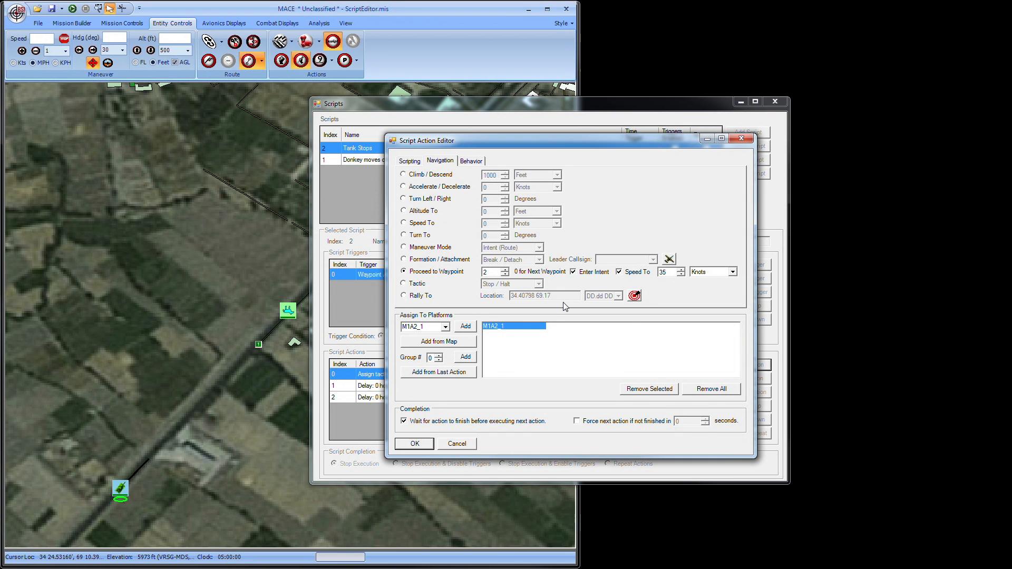
pyautogui.click(717, 272)
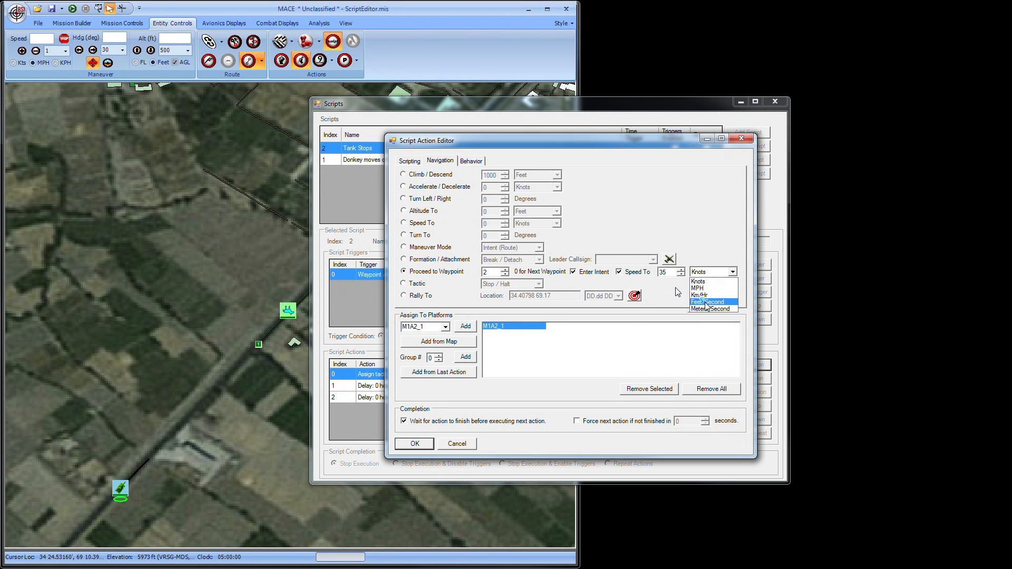
pyautogui.click(705, 306)
pyautogui.click(414, 443)
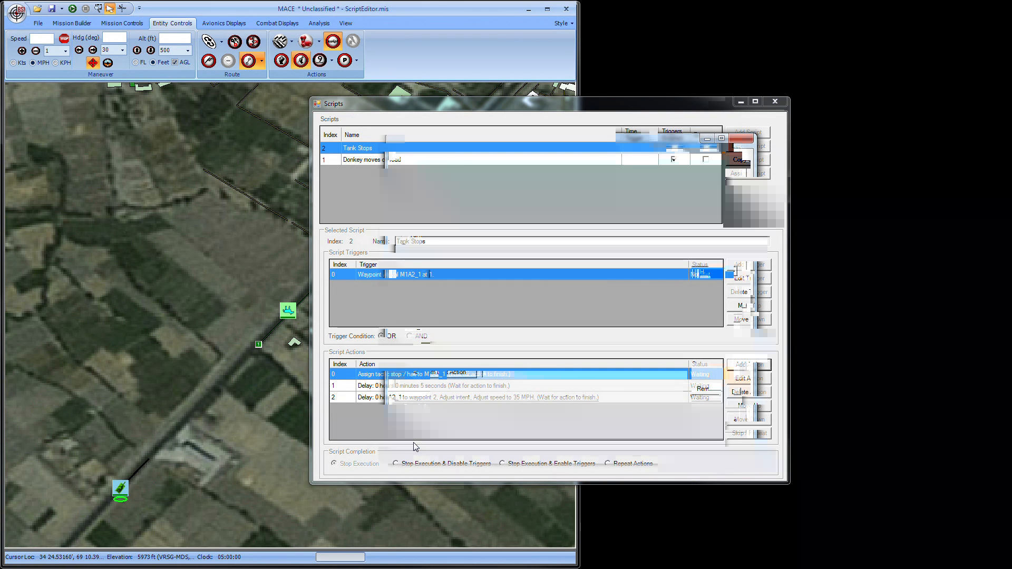